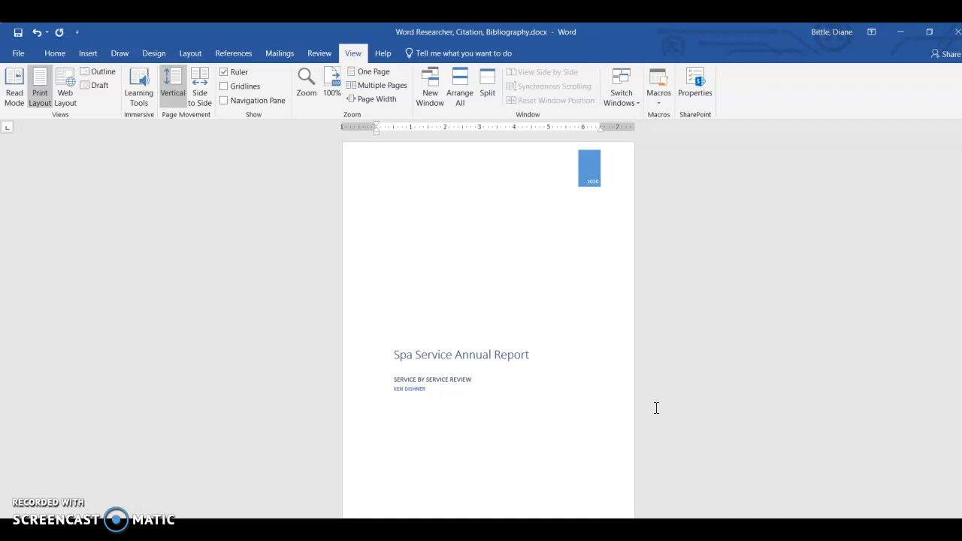
- Examine the report's cover page, table of contents and the existing in-text citation in the introductory paragraph
{"action": "left_click", "coordinate": [882, 412]}
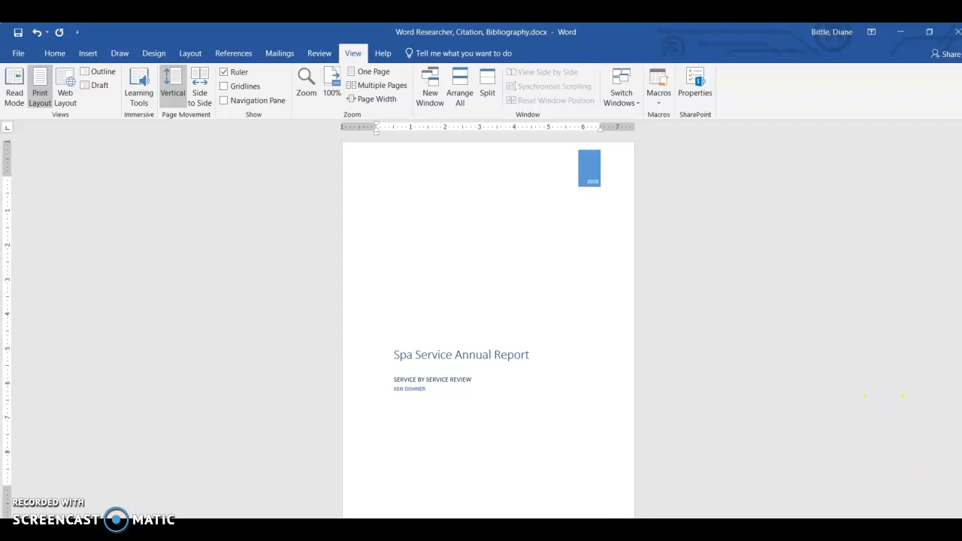
{"action": "scroll", "coordinate": [488, 327], "scroll_direction": "down", "scroll_amount": 3}
{"action": "scroll", "coordinate": [488, 327], "scroll_direction": "down", "scroll_amount": 9}
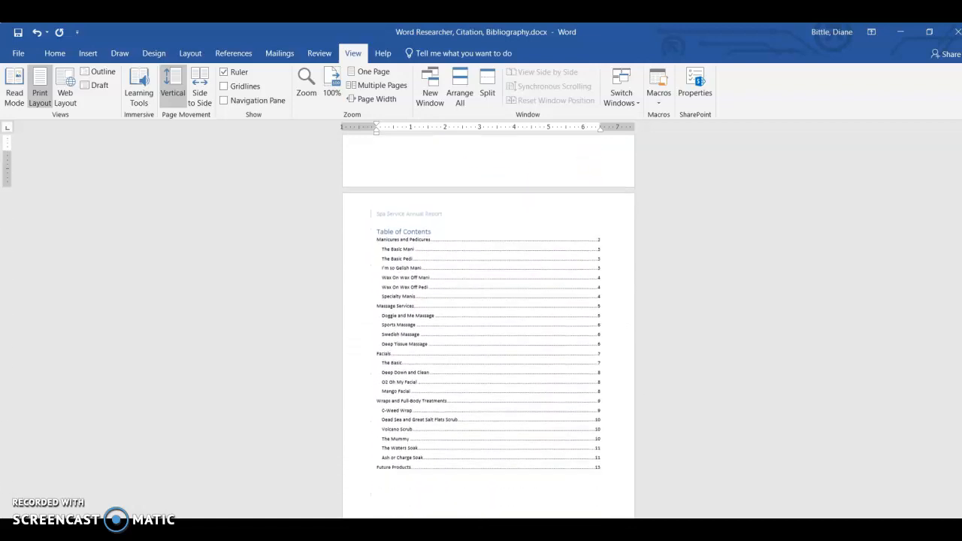
{"action": "scroll", "coordinate": [489, 326], "scroll_direction": "down", "scroll_amount": 7}
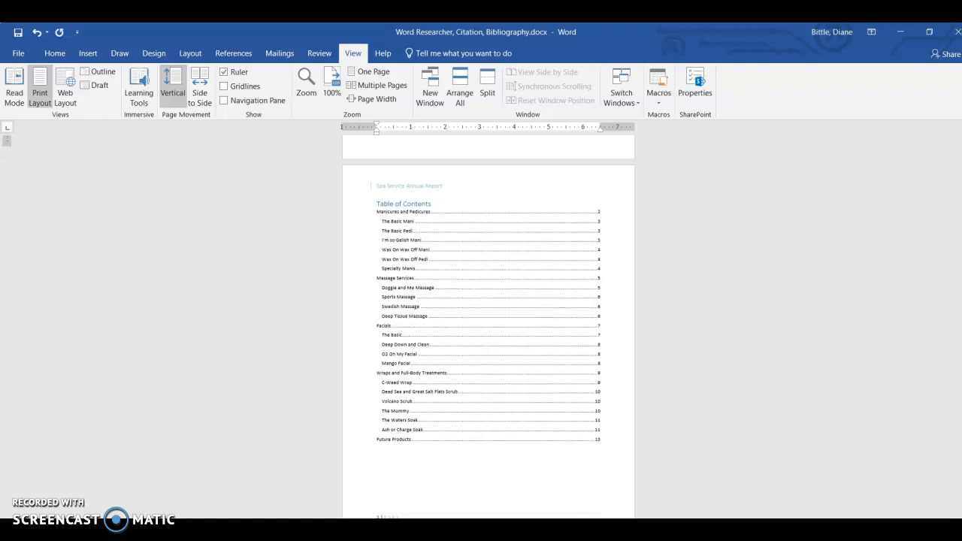
{"action": "scroll", "coordinate": [489, 327], "scroll_direction": "down", "scroll_amount": 8}
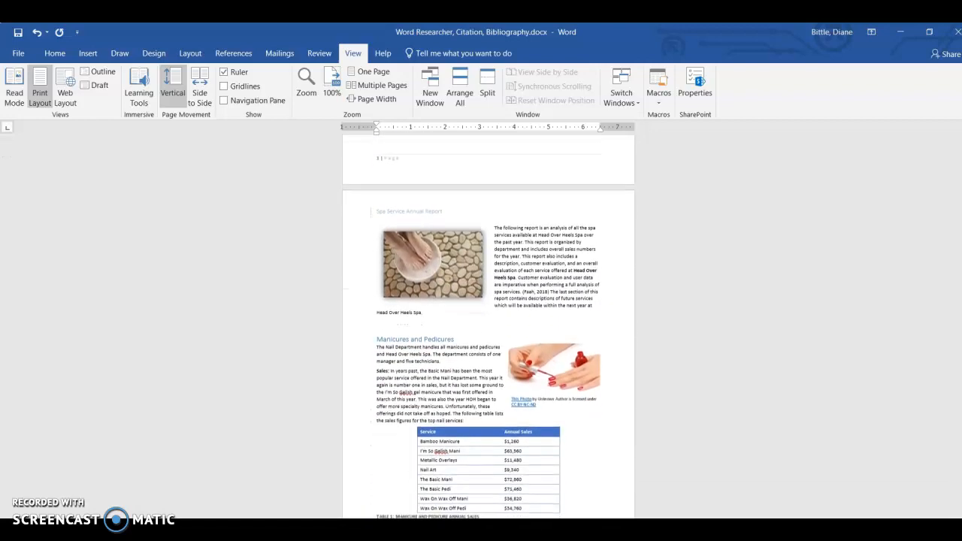
{"action": "scroll", "coordinate": [488, 327], "scroll_direction": "up", "scroll_amount": 5}
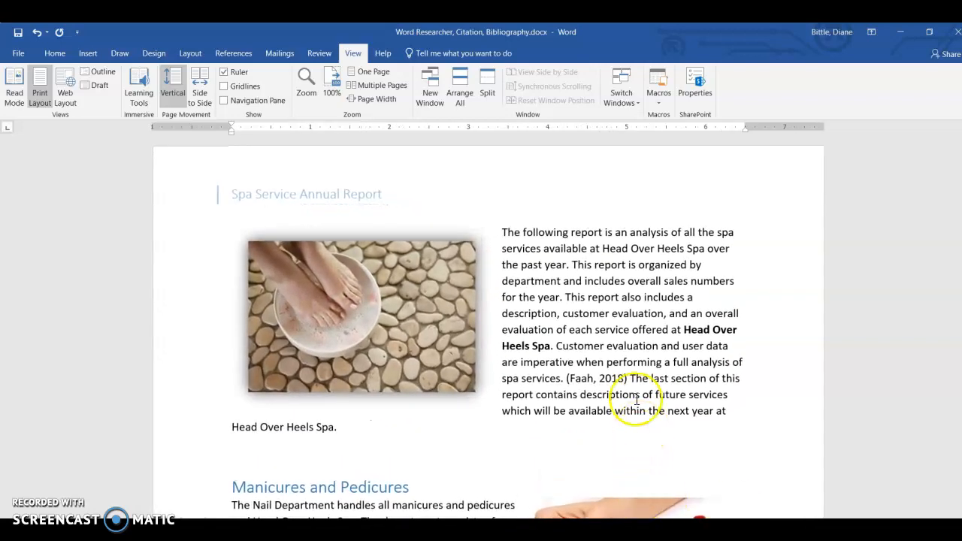
{"action": "left_click", "coordinate": [609, 381]}
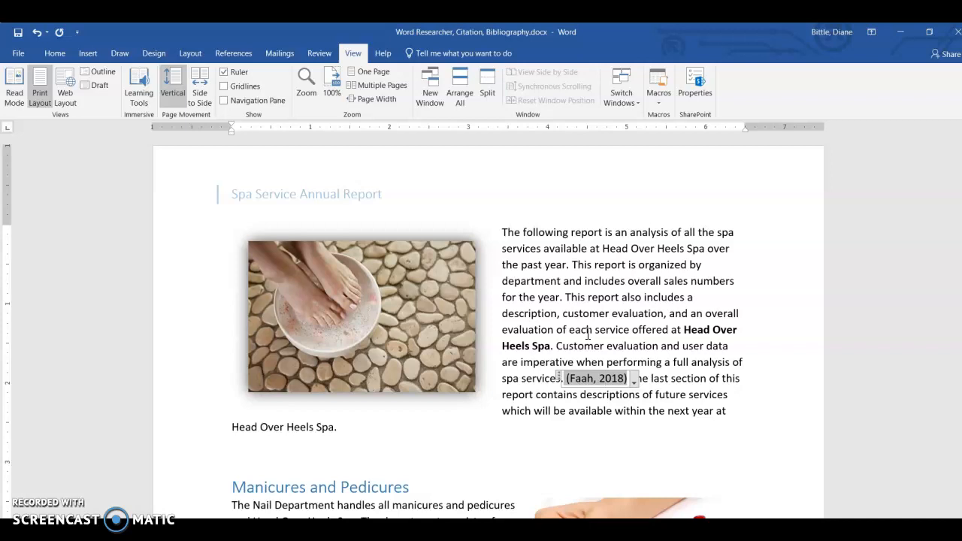
{"action": "left_click", "coordinate": [228, 55]}
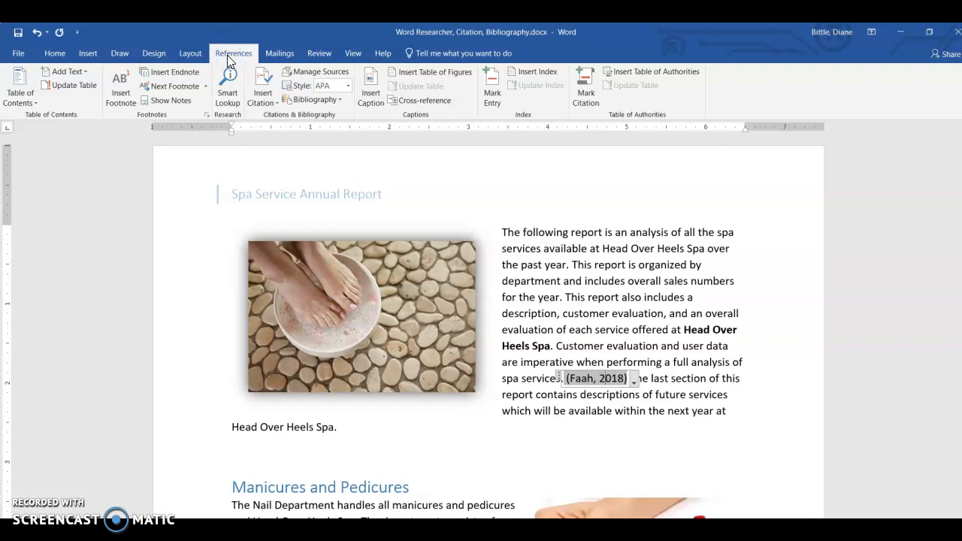
{"action": "left_click", "coordinate": [231, 112]}
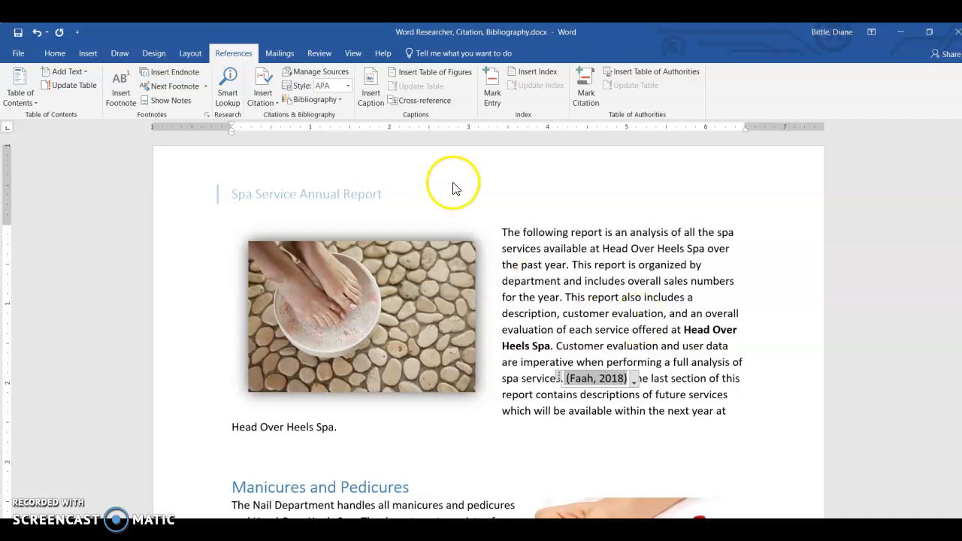
- Switch the citation style to MLA and set it back to APA
{"action": "left_click", "coordinate": [348, 86]}
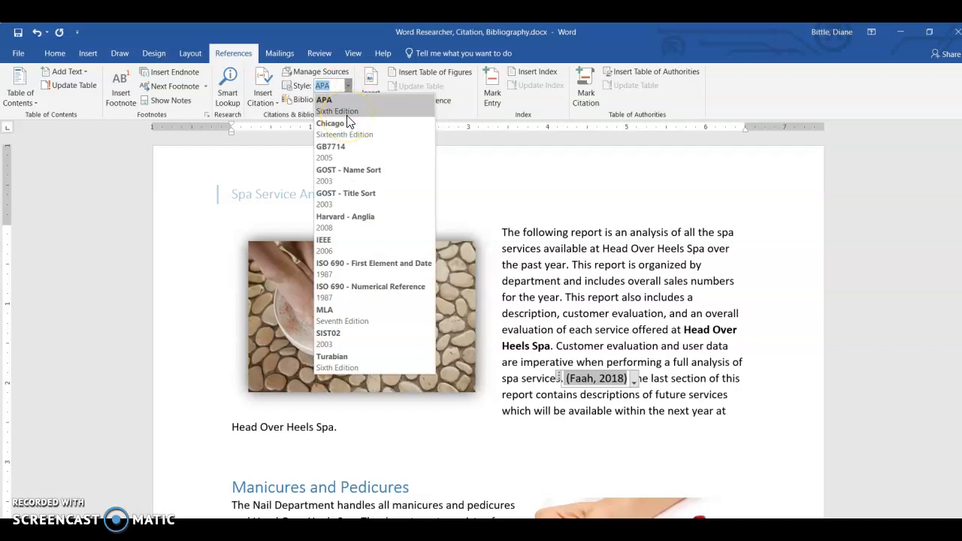
{"action": "left_click", "coordinate": [347, 322]}
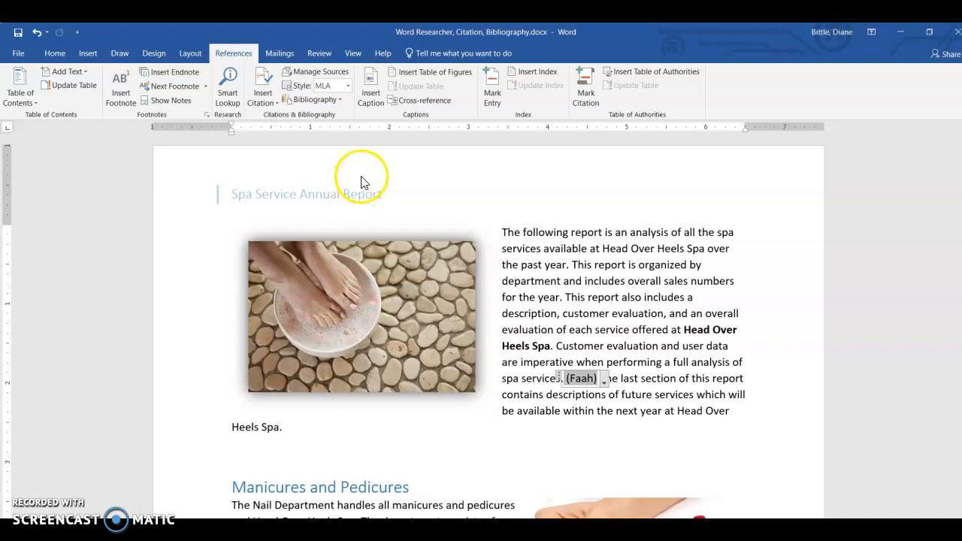
{"action": "left_click", "coordinate": [349, 87]}
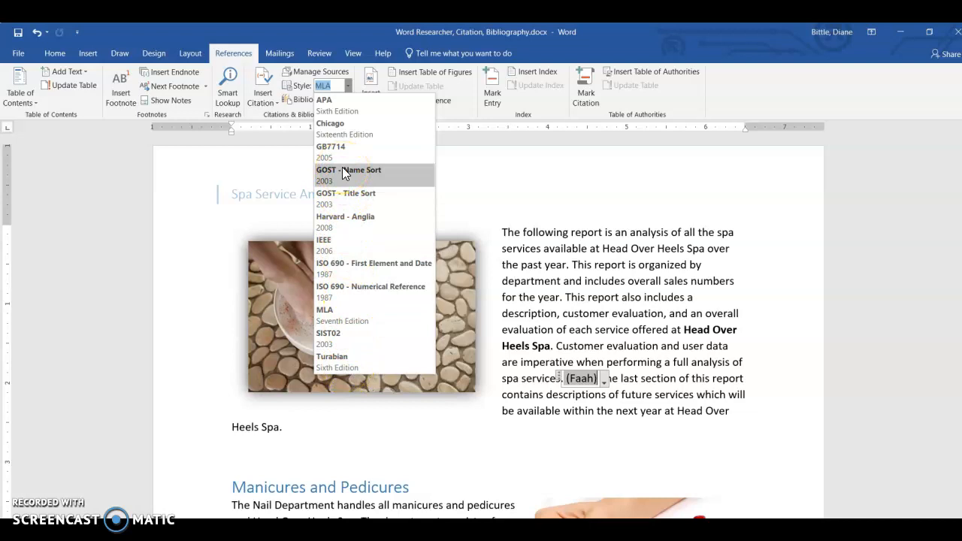
{"action": "left_click", "coordinate": [331, 116]}
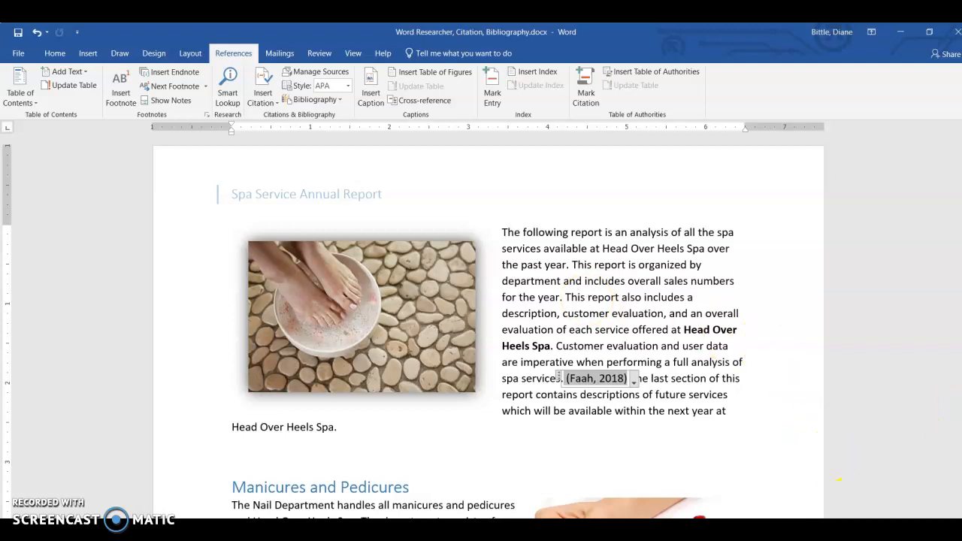
- Follow the table of contents link to the Sports Massage section and place the cursor before the final period of its first paragraph
{"action": "left_click", "coordinate": [961, 128]}
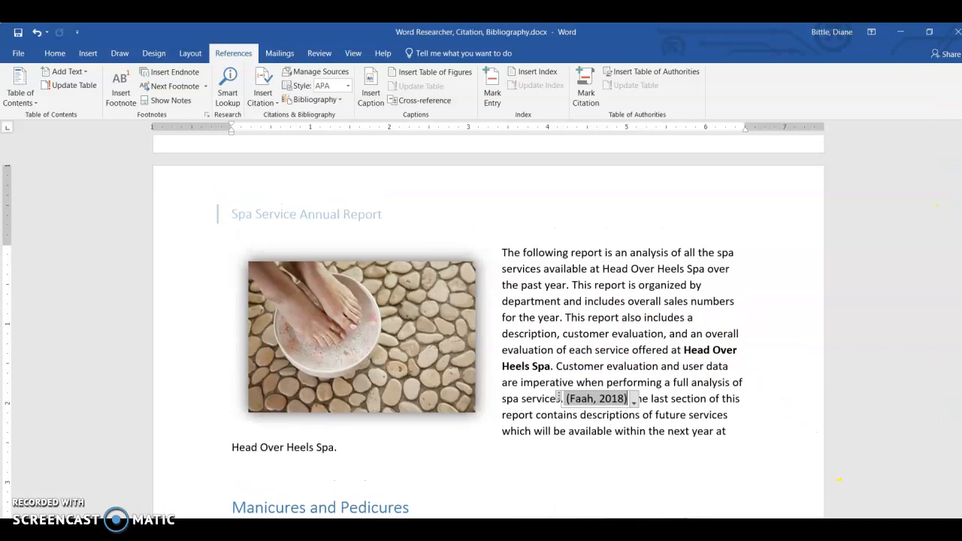
{"action": "scroll", "coordinate": [488, 326], "scroll_direction": "up", "scroll_amount": 1}
{"action": "left_click_drag", "start_coordinate": [961, 187], "coordinate": [961, 171]}
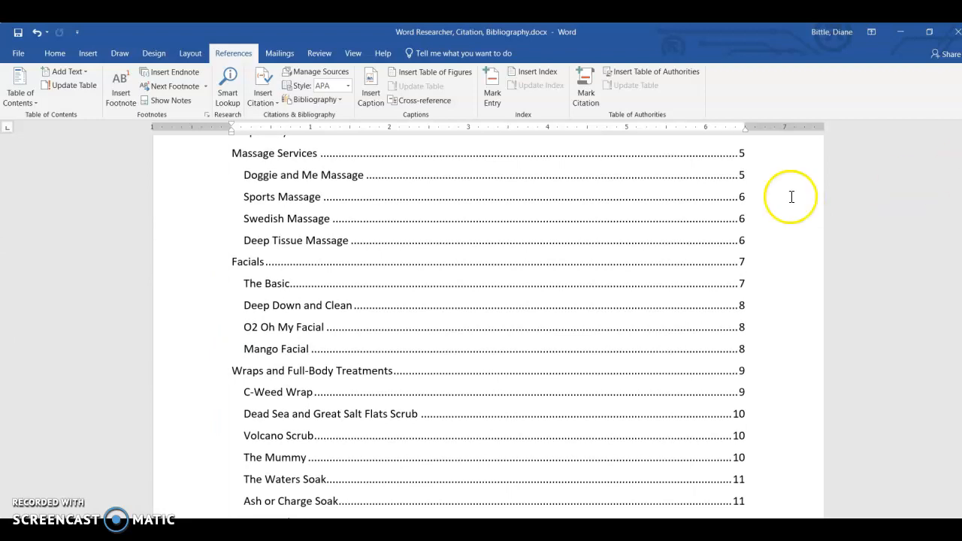
{"action": "left_click", "coordinate": [401, 140]}
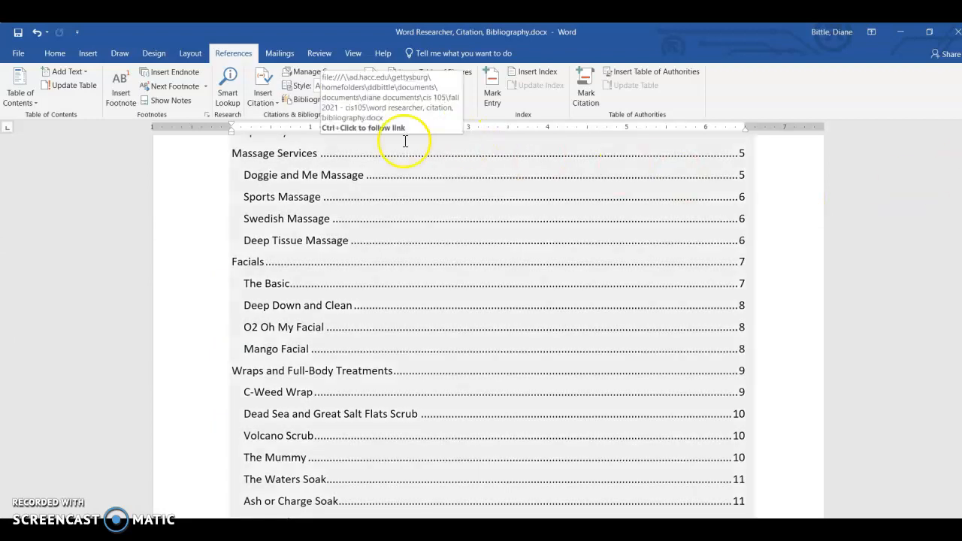
{"action": "left_click", "coordinate": [295, 203], "text": "ctrl"}
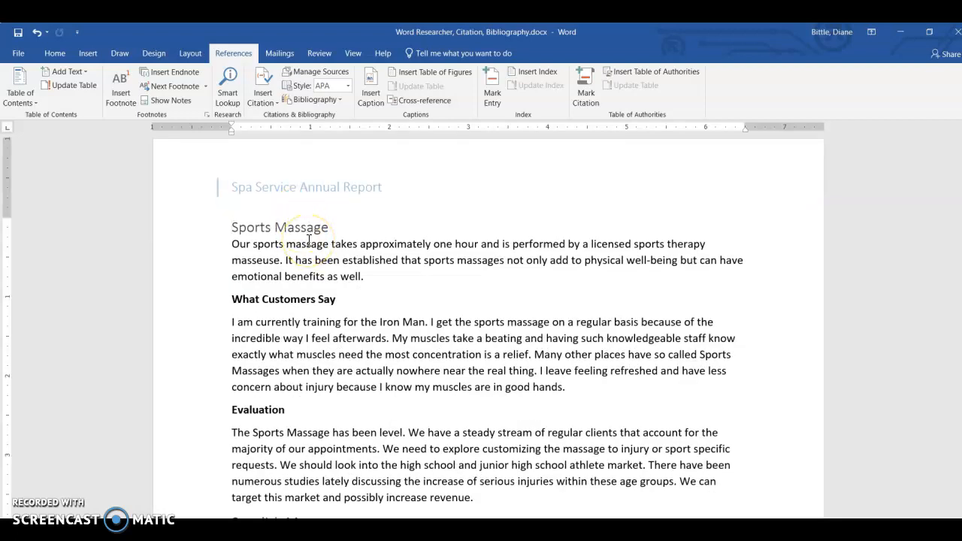
{"action": "left_click", "coordinate": [363, 277]}
- Start a new citation source with Journal Article as the type of source
{"action": "left_click", "coordinate": [263, 96]}
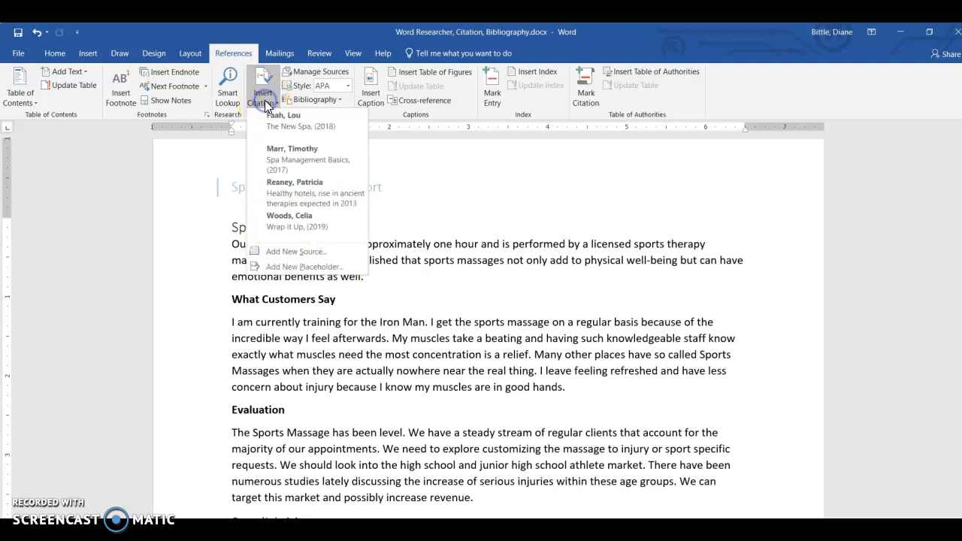
{"action": "left_click", "coordinate": [277, 253]}
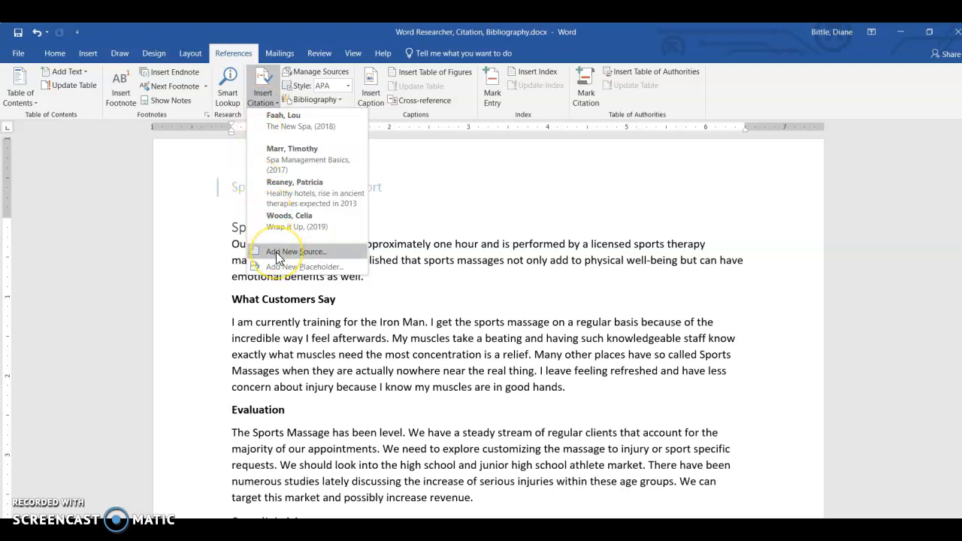
{"action": "left_click", "coordinate": [276, 251]}
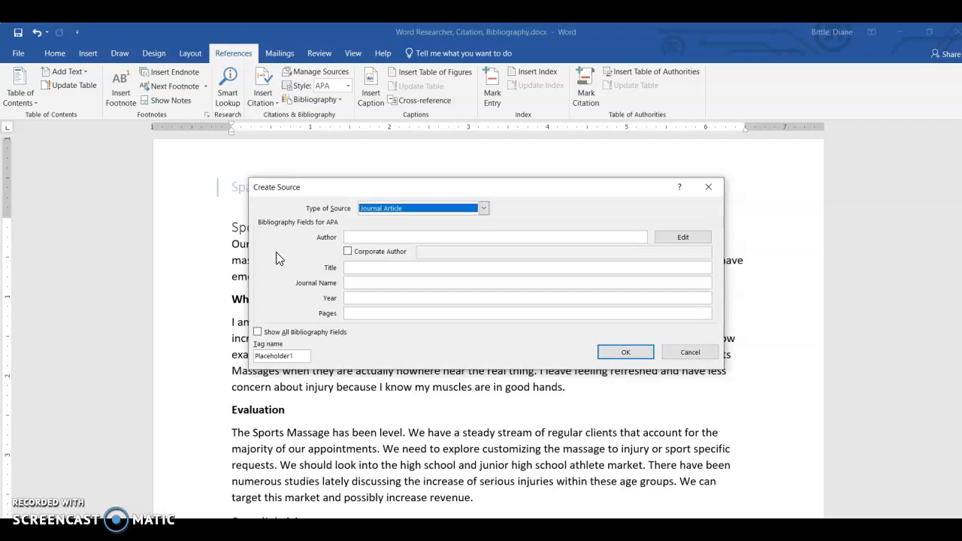
{"action": "left_click", "coordinate": [483, 209]}
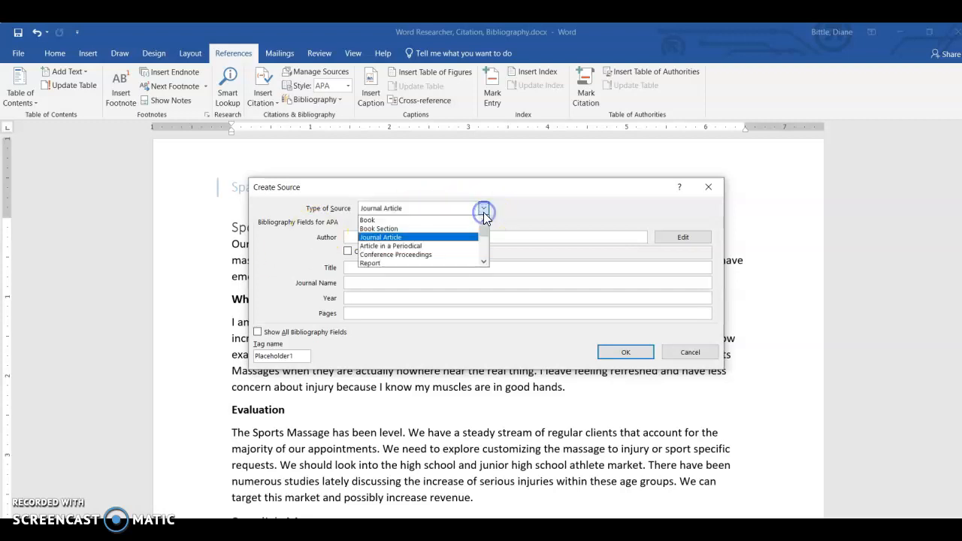
{"action": "left_click", "coordinate": [410, 237]}
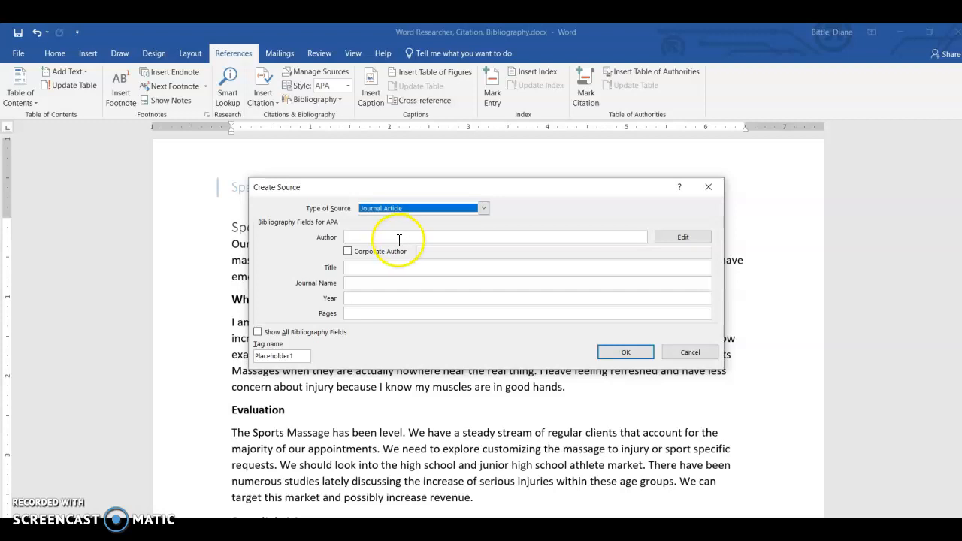
- Enter the author's full name and the title "Multipurpose Massage Therapy" for the new source
{"action": "left_click", "coordinate": [399, 238]}
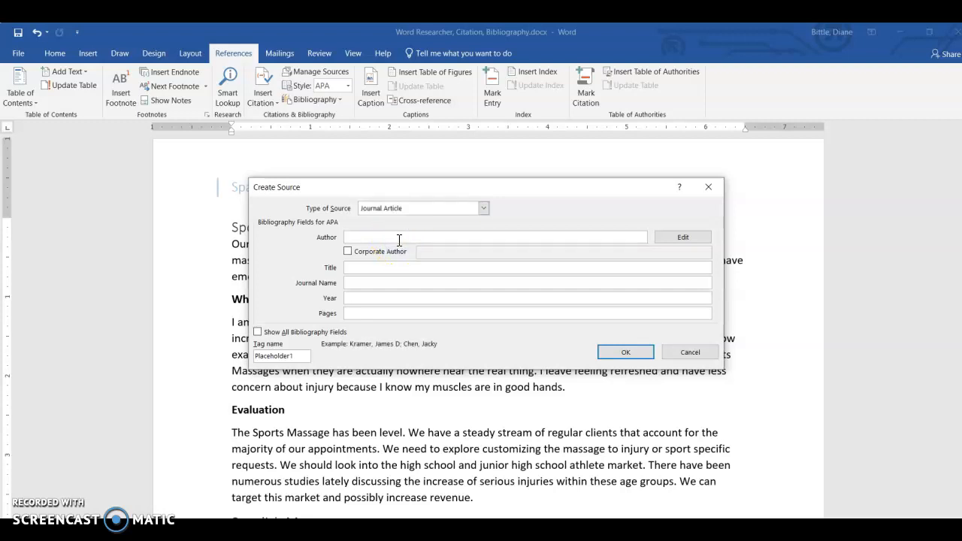
{"action": "type", "text": "Neil Patella"}
{"action": "left_click", "coordinate": [387, 268]}
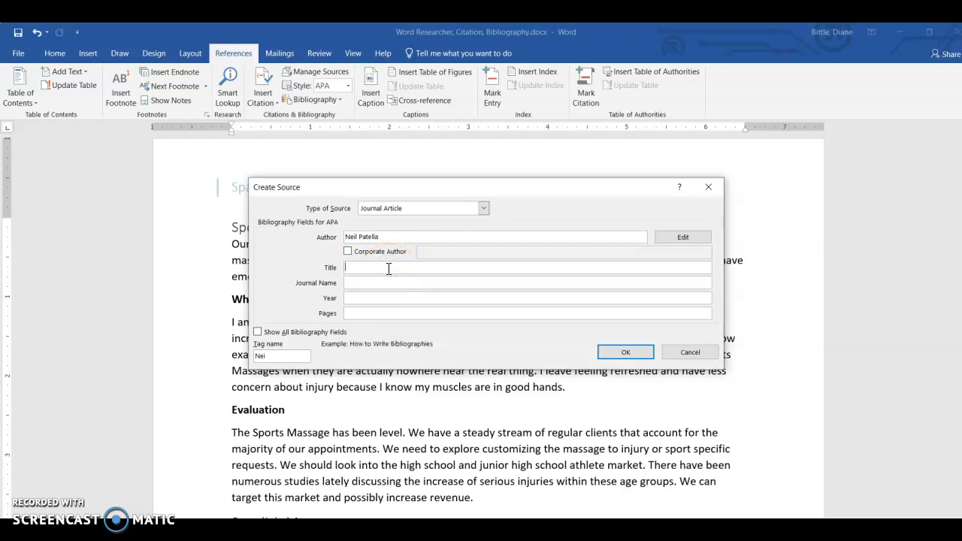
{"action": "type", "text": "Multipurpose Therapy"}
{"action": "type", "text": "Massage"}
- Set the journal name to Sports Journal, year to 2020 and pages to 42, and insert the source as a citation
{"action": "left_click", "coordinate": [382, 282]}
{"action": "type", "text": "Sports Jo"}
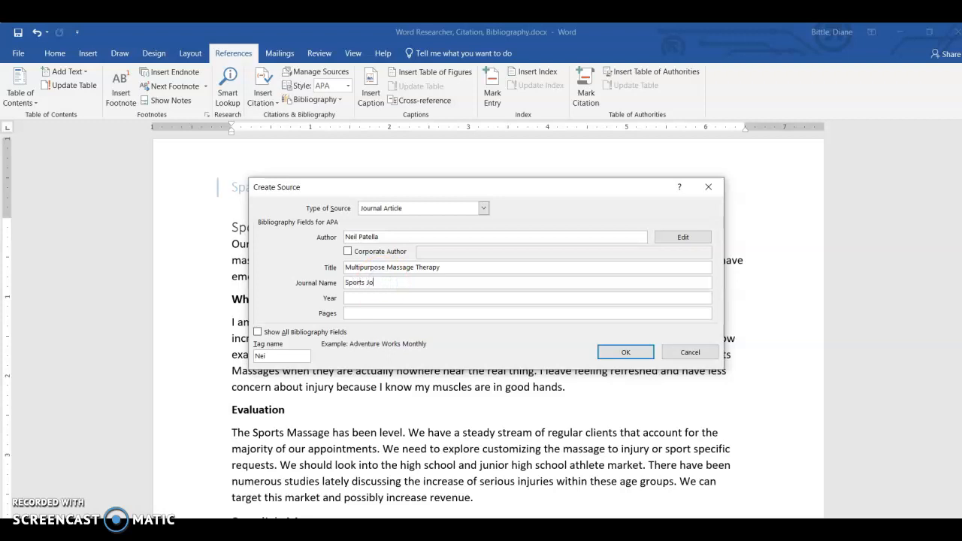
{"action": "type", "text": "urnal"}
{"action": "left_click", "coordinate": [374, 298]}
{"action": "type", "text": "2020"}
{"action": "left_click", "coordinate": [373, 314]}
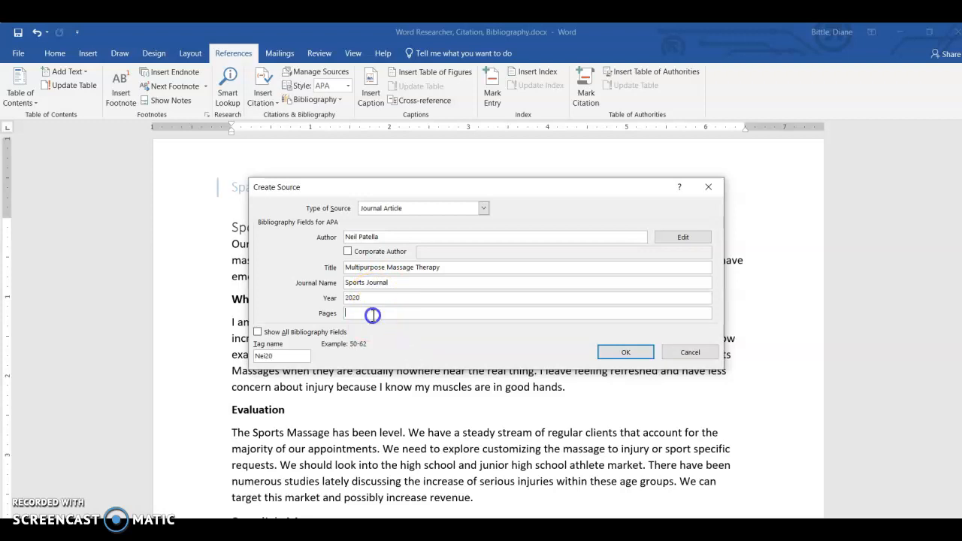
{"action": "type", "text": "42"}
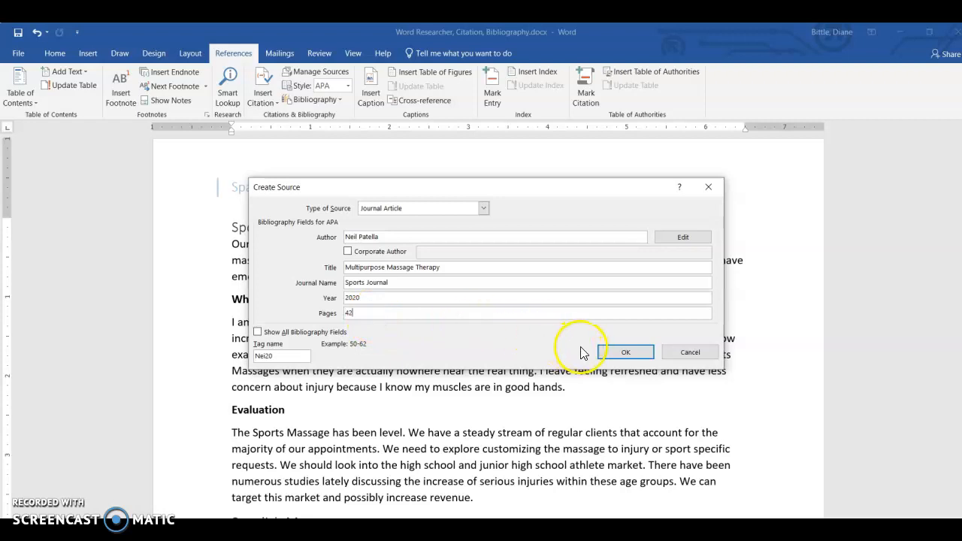
{"action": "left_click", "coordinate": [622, 353]}
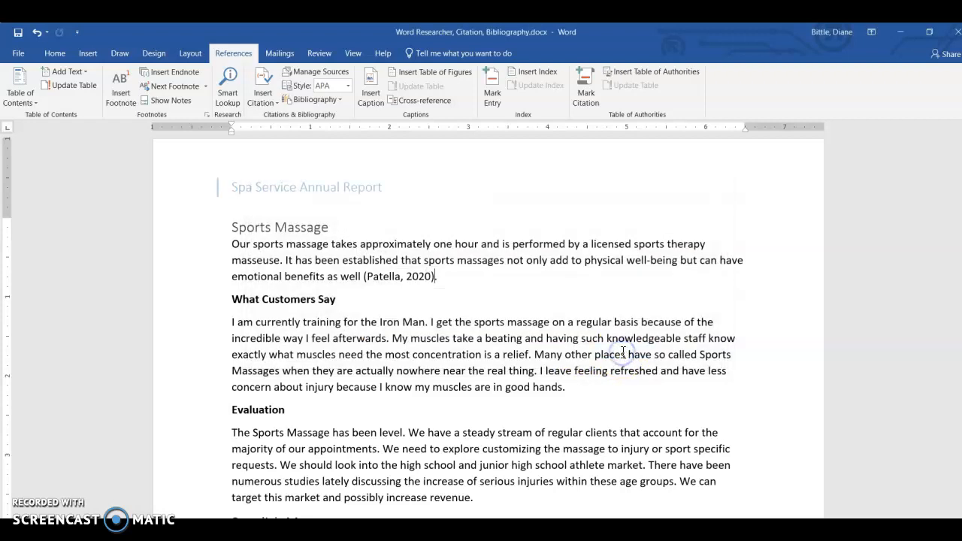
{"action": "left_click", "coordinate": [401, 276]}
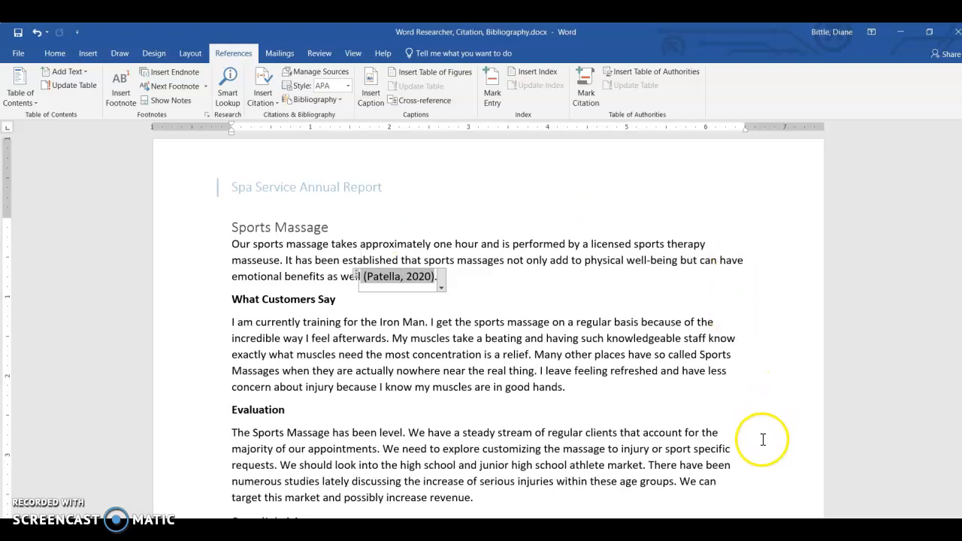
- Insert a citation to the existing source "The New Spa" (2018) before the final period of the first Doggie and Me Massage paragraph
{"action": "scroll", "coordinate": [488, 338], "scroll_direction": "down", "scroll_amount": 5}
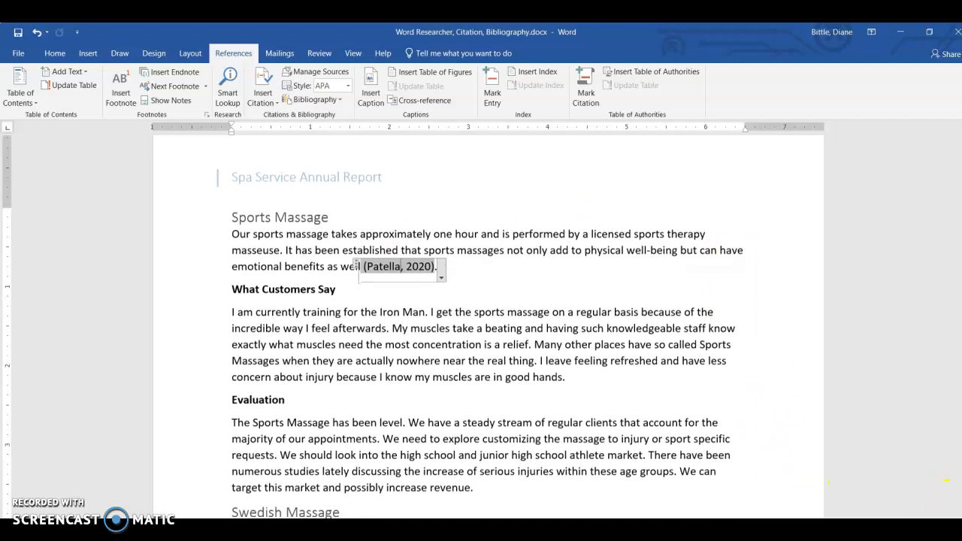
{"action": "scroll", "coordinate": [488, 338], "scroll_direction": "down", "scroll_amount": 8}
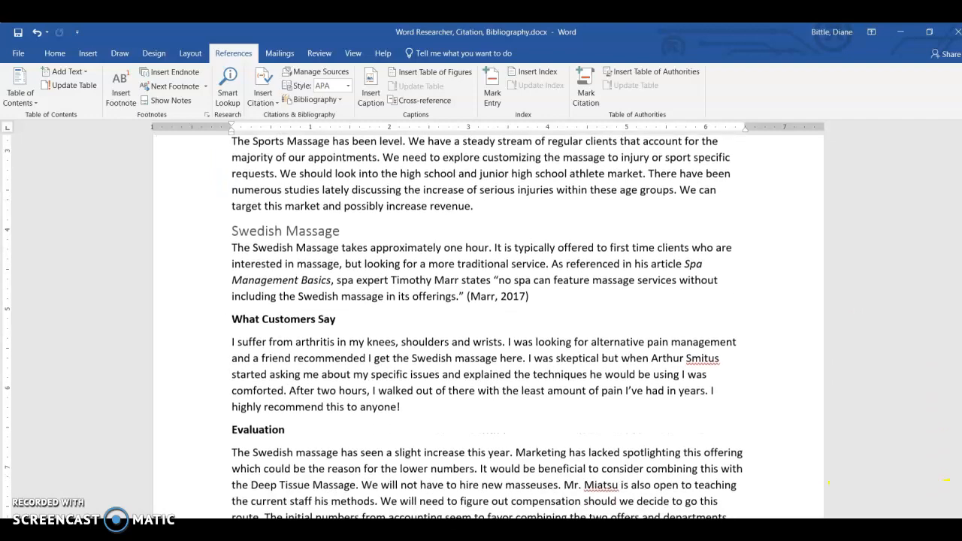
{"action": "scroll", "coordinate": [489, 338], "scroll_direction": "down", "scroll_amount": 8}
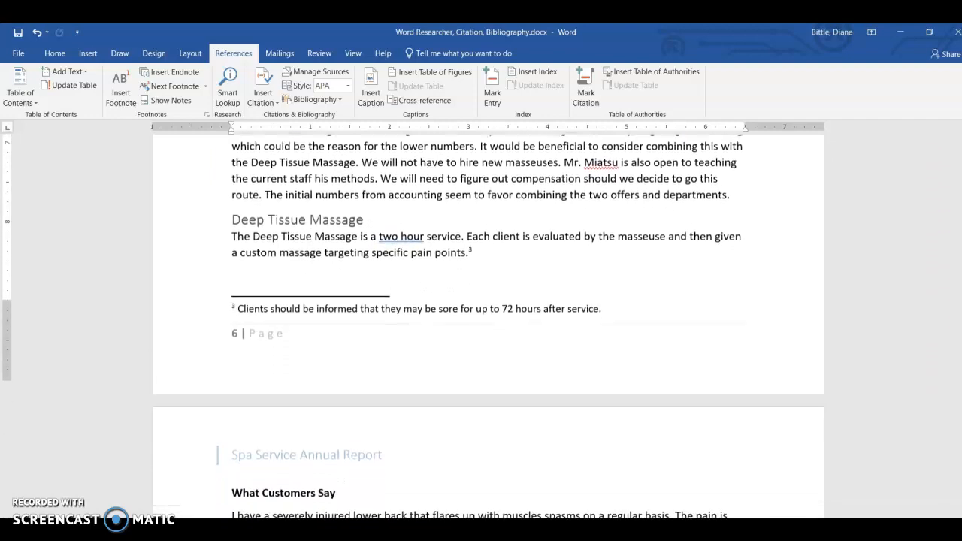
{"action": "scroll", "coordinate": [488, 338], "scroll_direction": "down", "scroll_amount": 3}
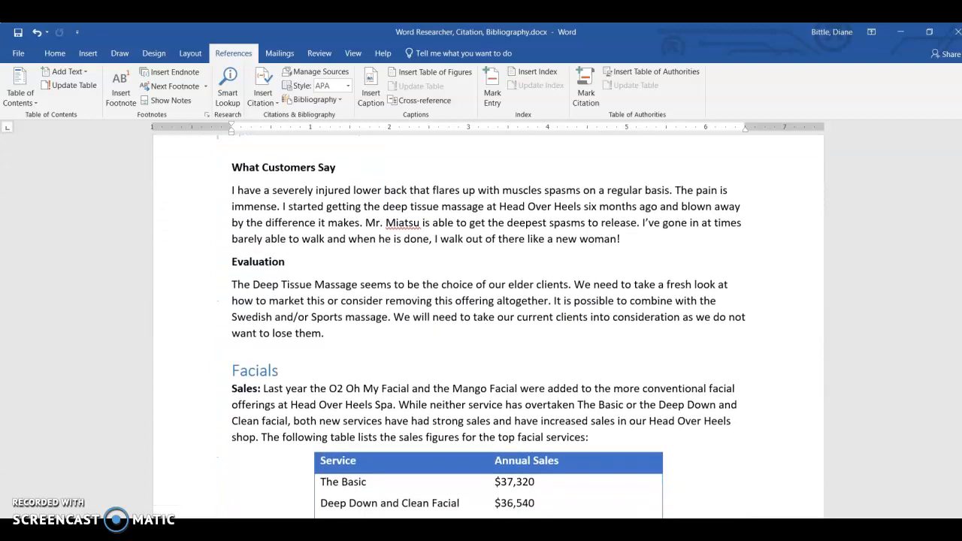
{"action": "left_click_drag", "start_coordinate": [959, 320], "coordinate": [959, 275]}
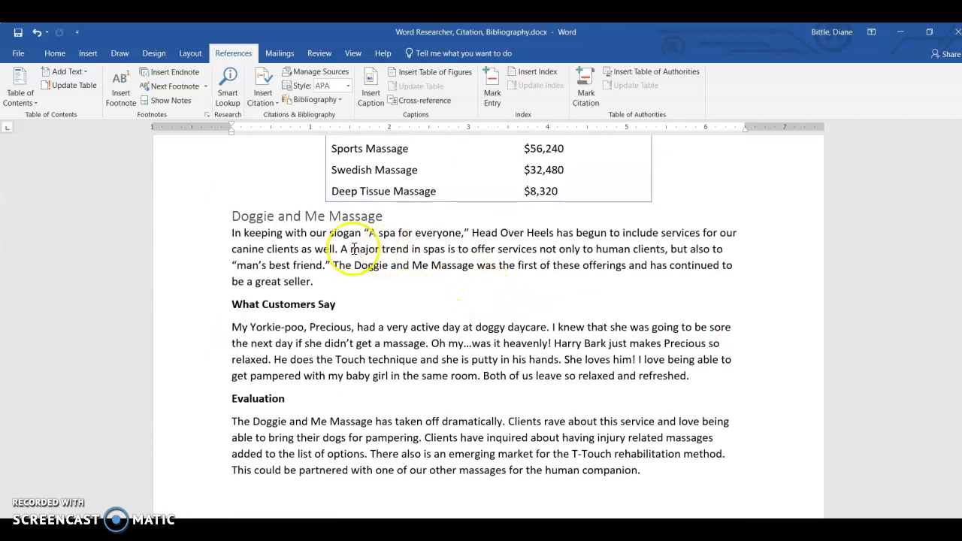
{"action": "left_click", "coordinate": [311, 281]}
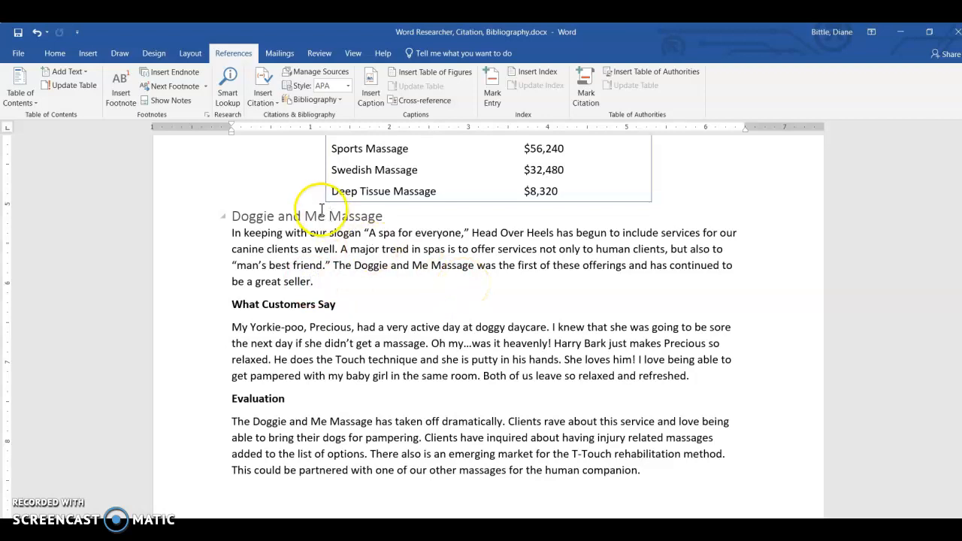
{"action": "left_click", "coordinate": [270, 105]}
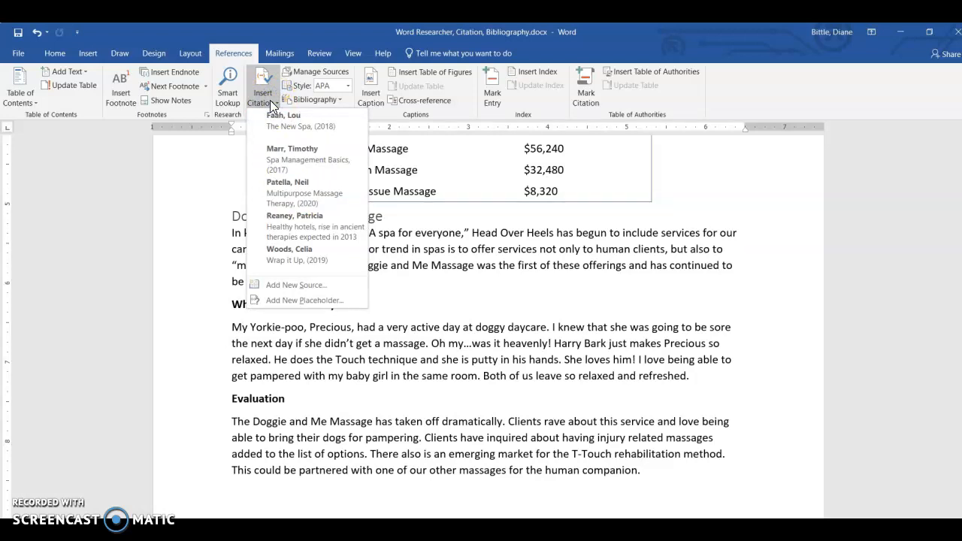
{"action": "left_click", "coordinate": [271, 124]}
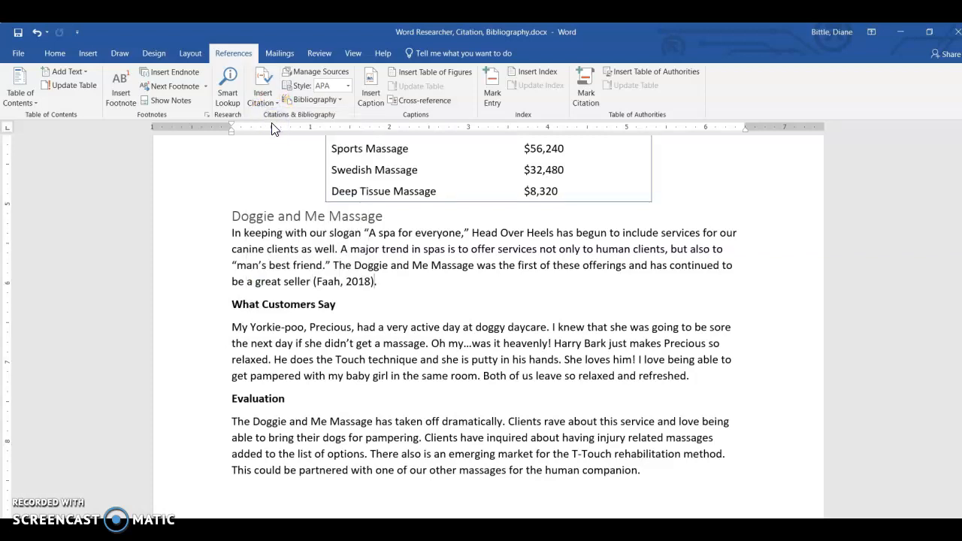
{"action": "left_click", "coordinate": [361, 279]}
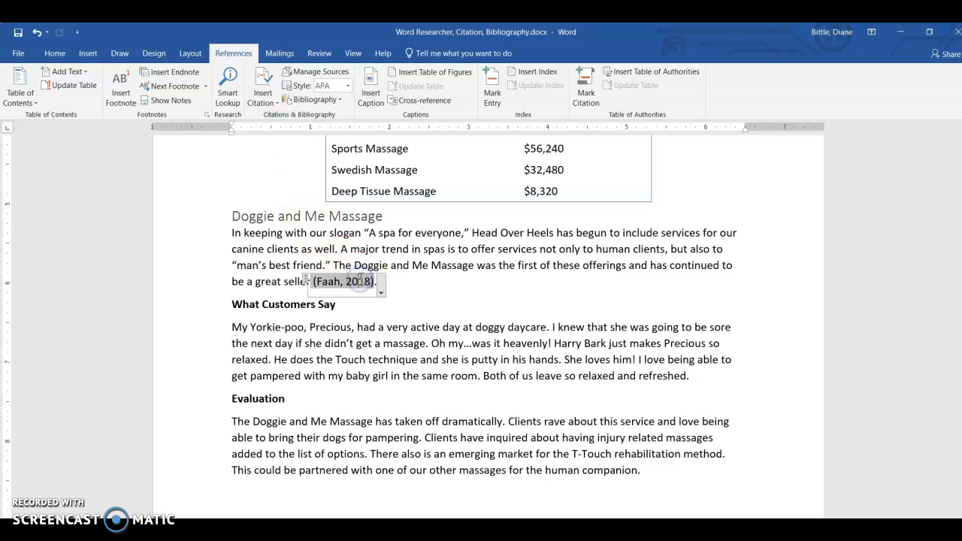
{"action": "left_click", "coordinate": [459, 247]}
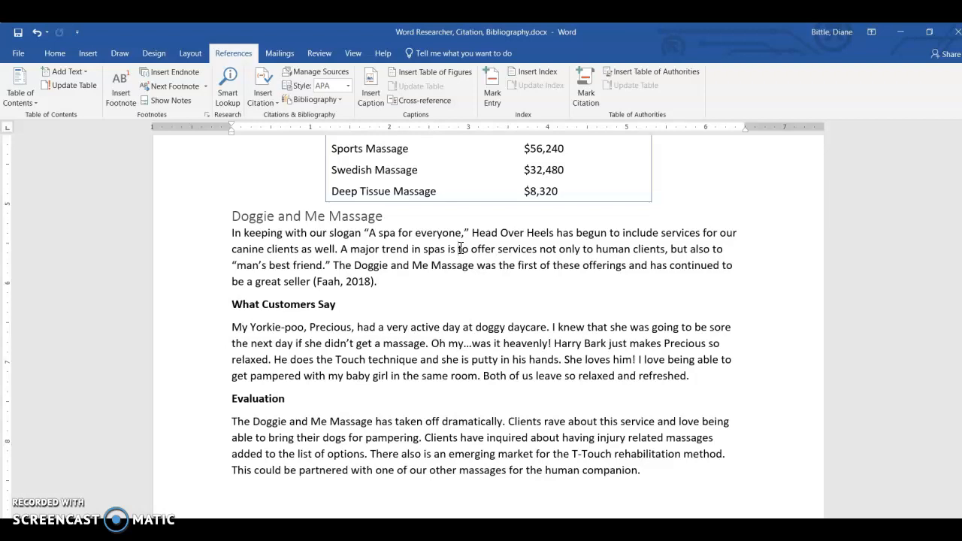
- Copy the source "The New Spa" (2018) from the document's current list to the master list of sources
{"action": "left_click", "coordinate": [299, 73]}
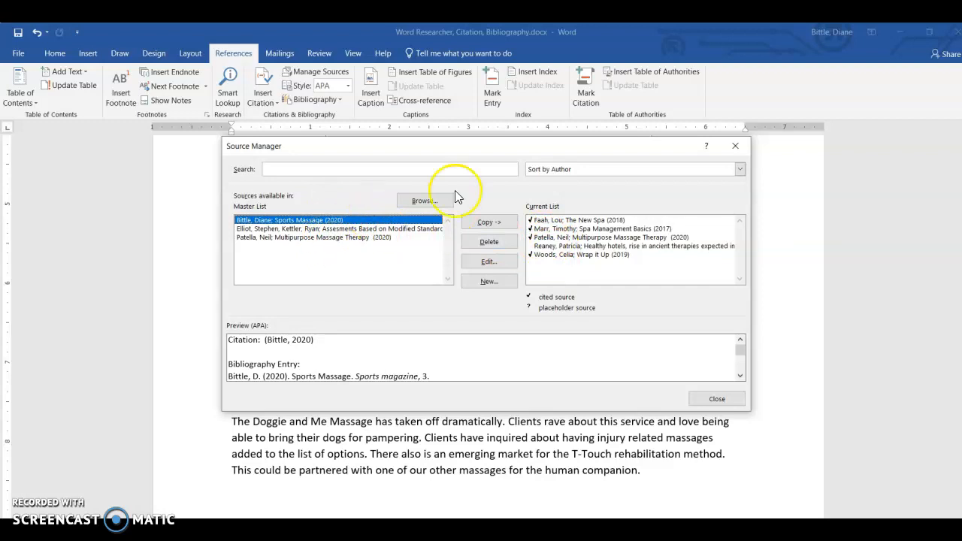
{"action": "left_click", "coordinate": [584, 221]}
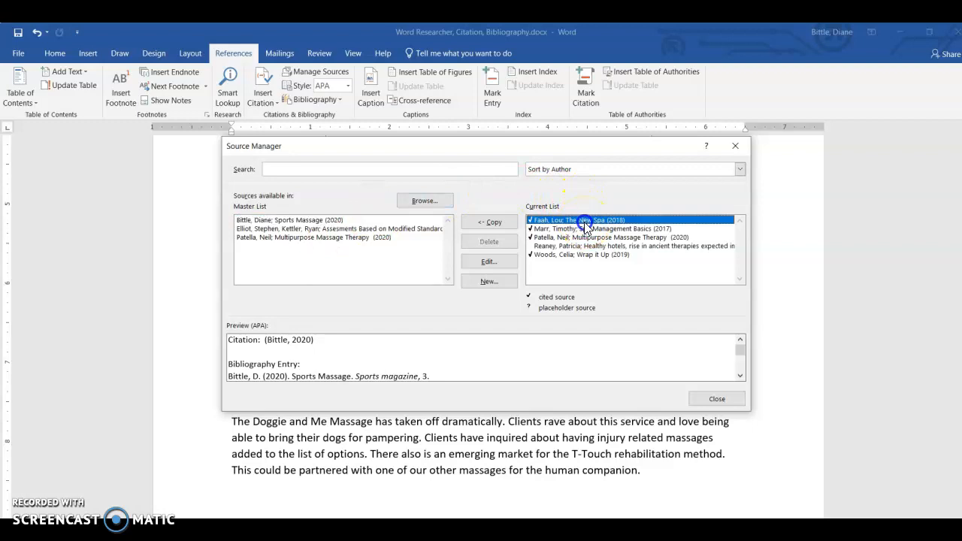
{"action": "left_click", "coordinate": [492, 225]}
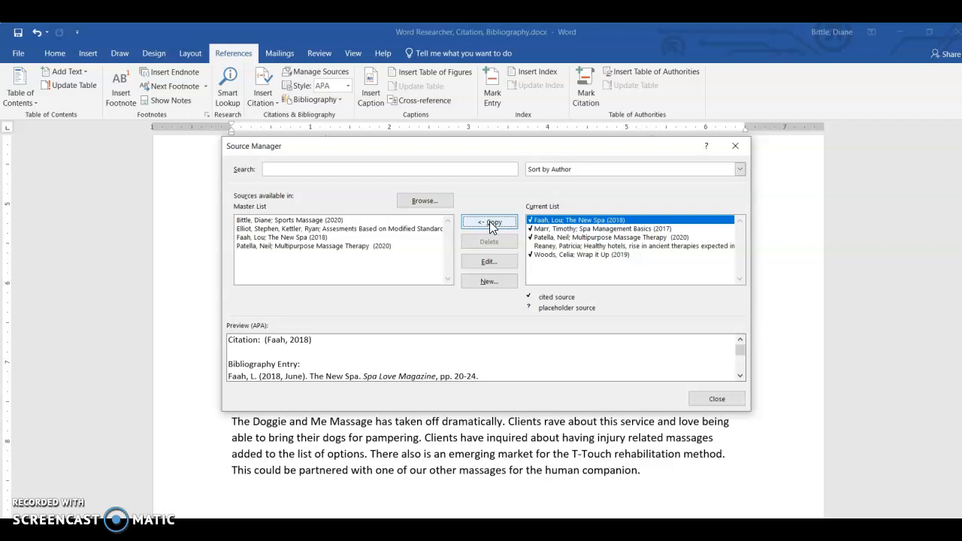
- Review the editable details of the "Sports Massage" (2020) source in the master list, then close the source manager without changes
{"action": "left_click", "coordinate": [325, 220]}
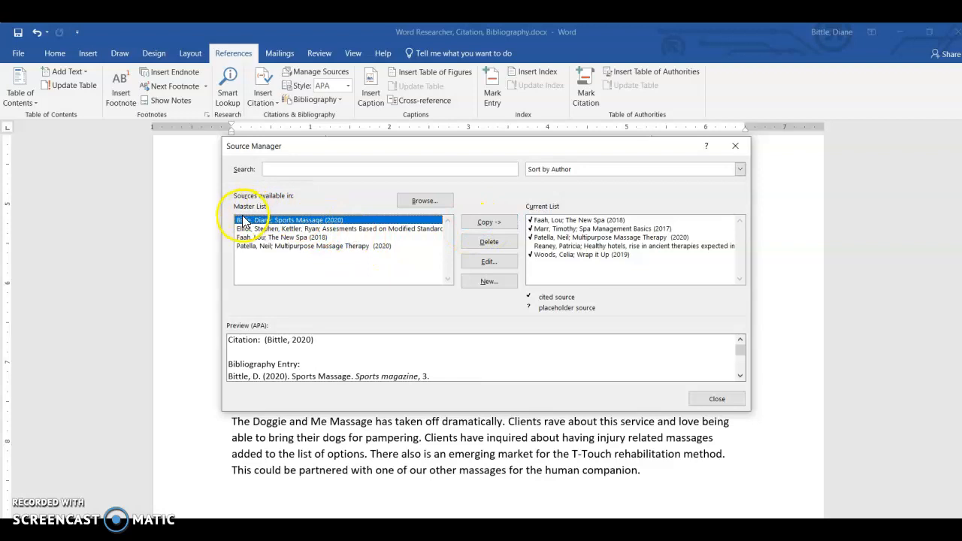
{"action": "left_click", "coordinate": [488, 261]}
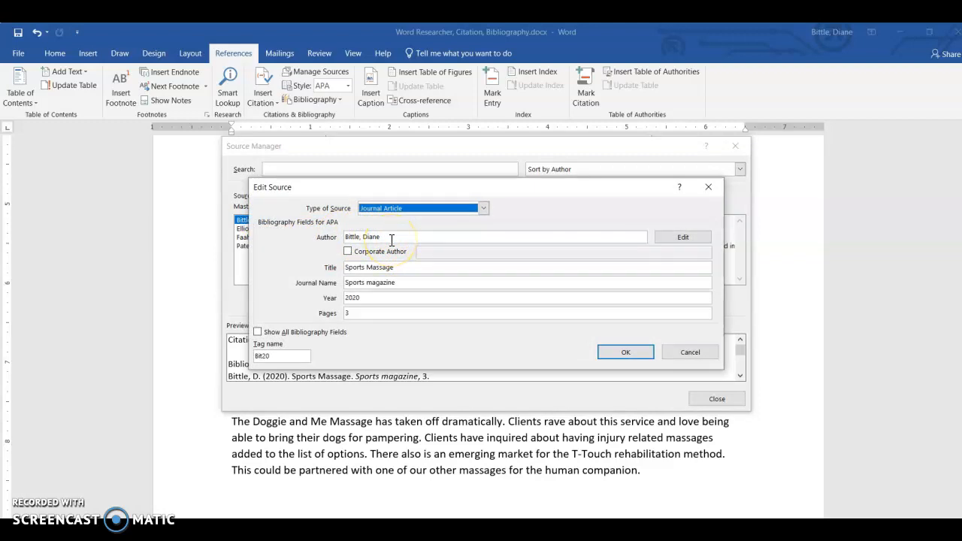
{"action": "left_click", "coordinate": [670, 354]}
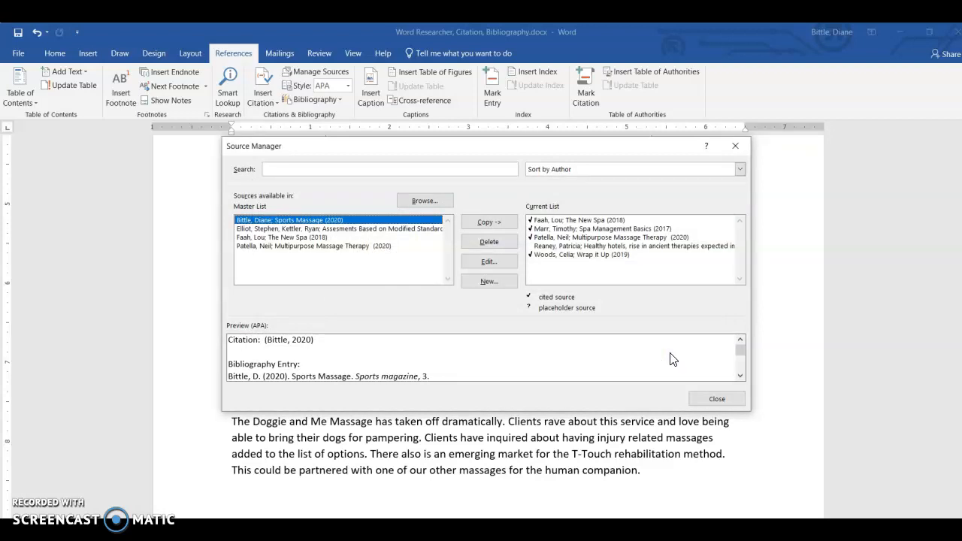
{"action": "left_click", "coordinate": [696, 388]}
{"action": "left_click", "coordinate": [702, 398]}
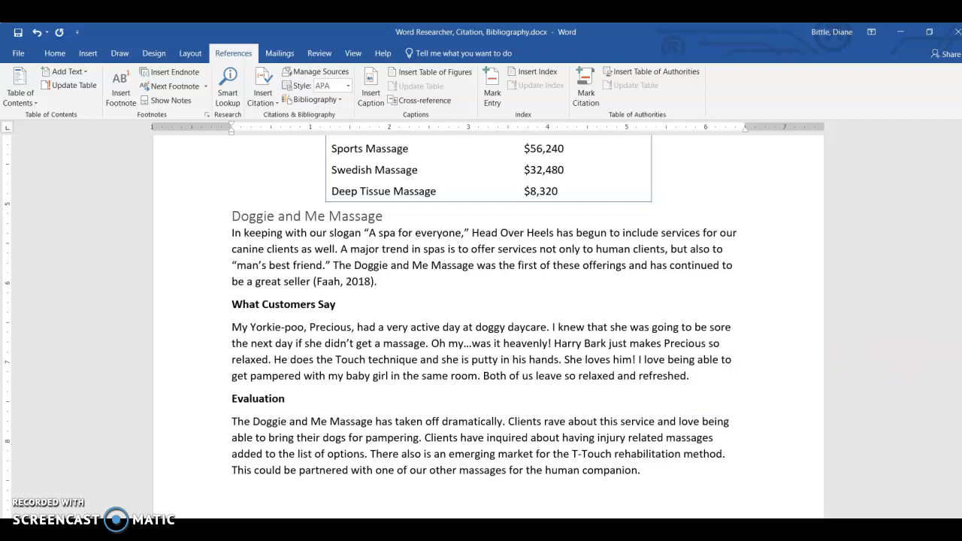
- Place the cursor in the empty paragraph on the blank last page, showing formatting marks temporarily to locate it
{"action": "left_click_drag", "start_coordinate": [959, 206], "coordinate": [959, 430]}
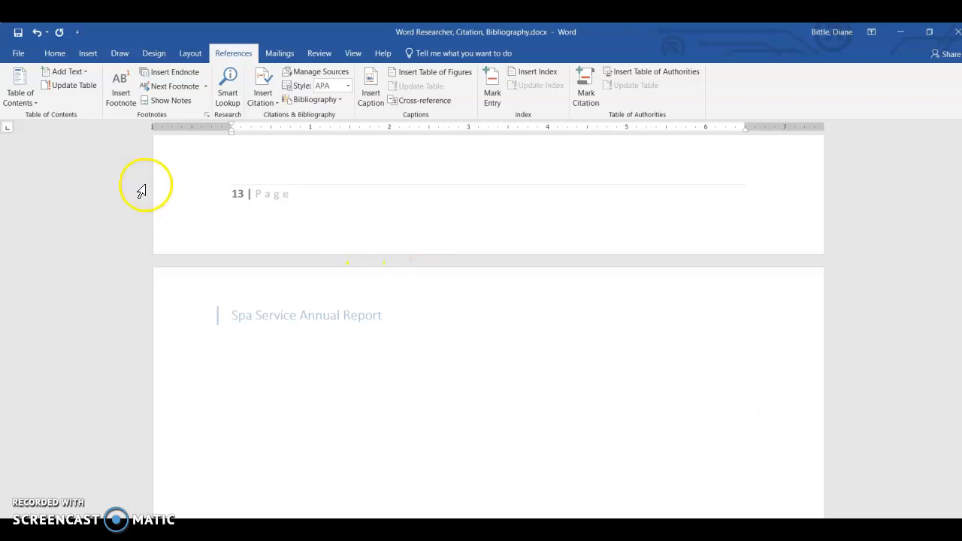
{"action": "left_click", "coordinate": [54, 52]}
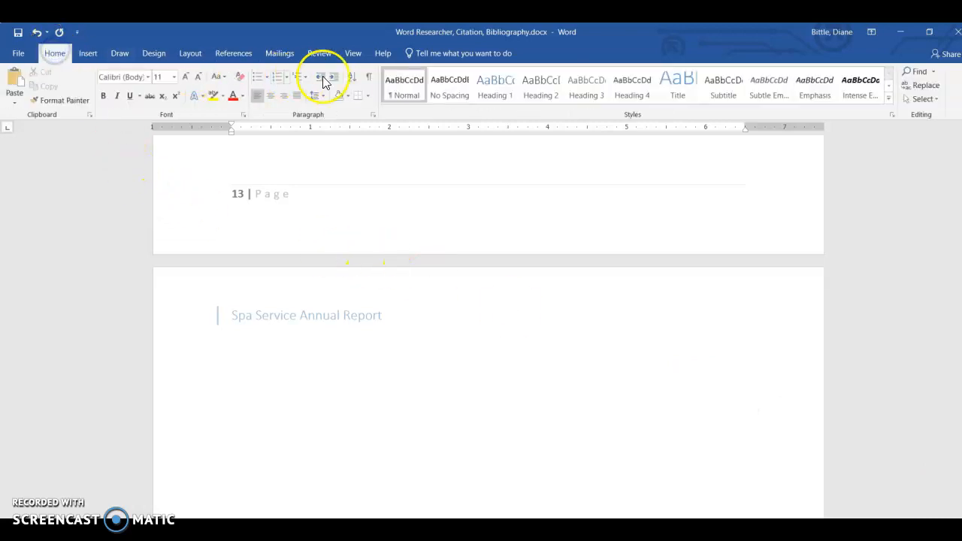
{"action": "left_click", "coordinate": [369, 77]}
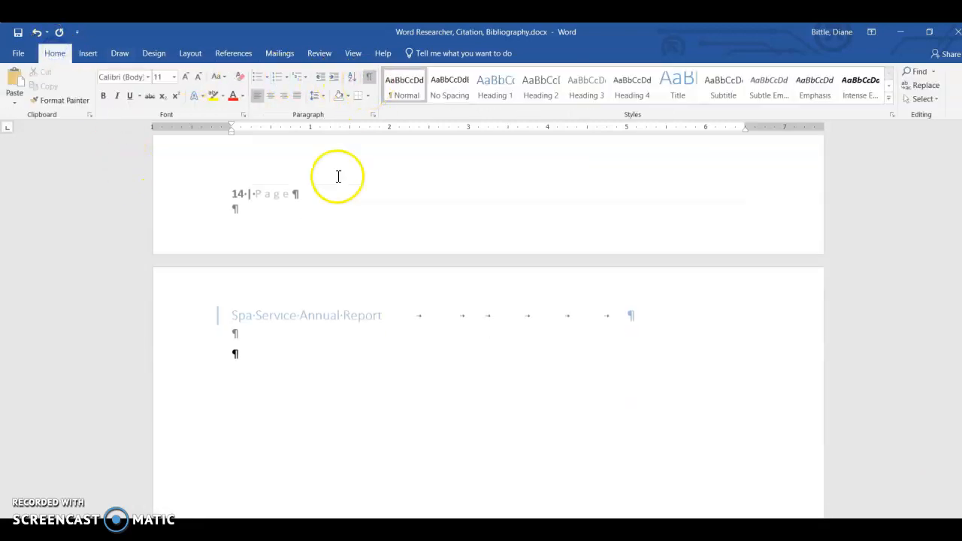
{"action": "left_click", "coordinate": [233, 354]}
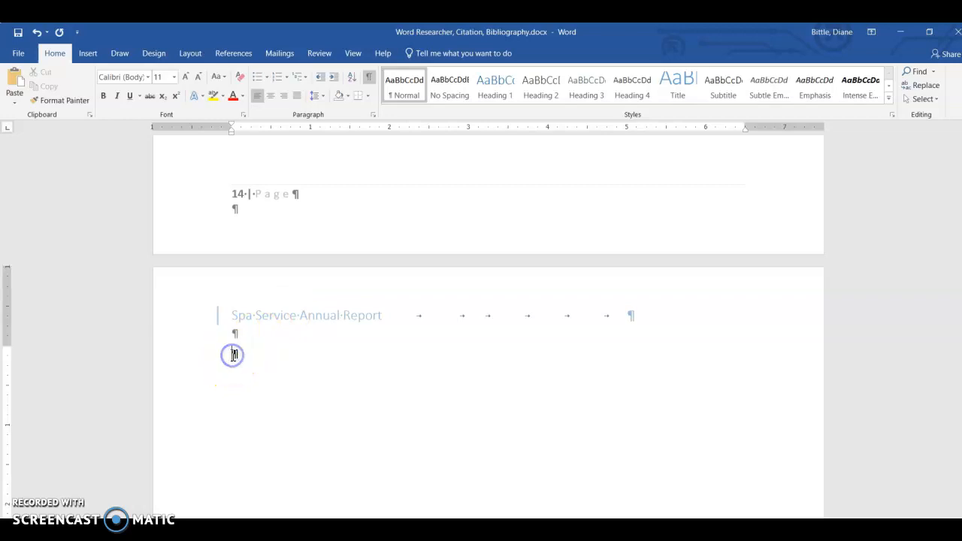
{"action": "left_click", "coordinate": [368, 78]}
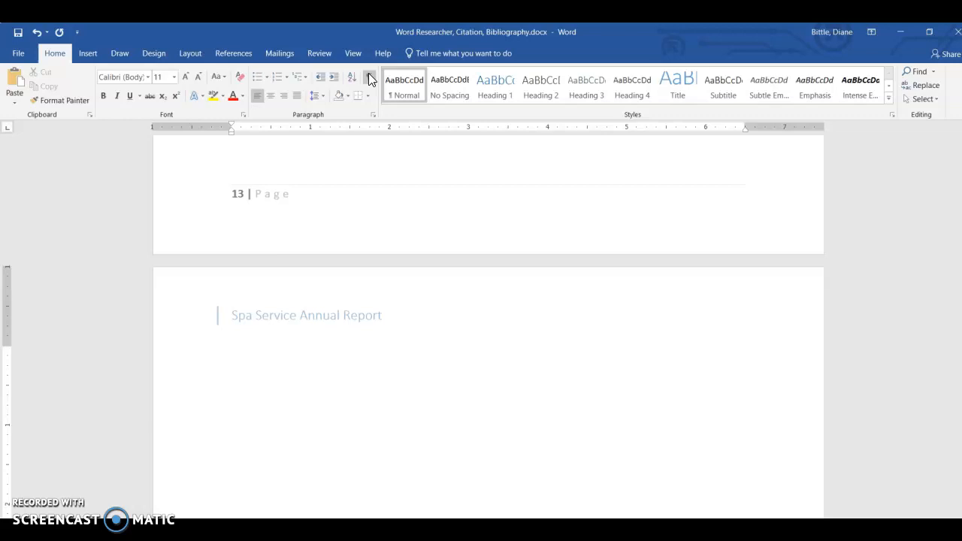
- Insert the built-in Works Cited bibliography on the blank last page and check its entries
{"action": "left_click", "coordinate": [238, 52]}
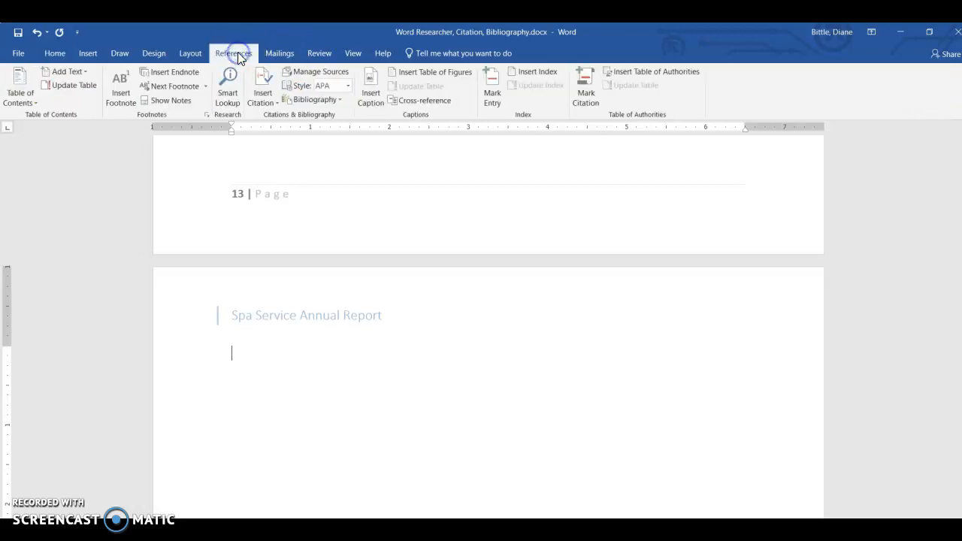
{"action": "left_click", "coordinate": [339, 102]}
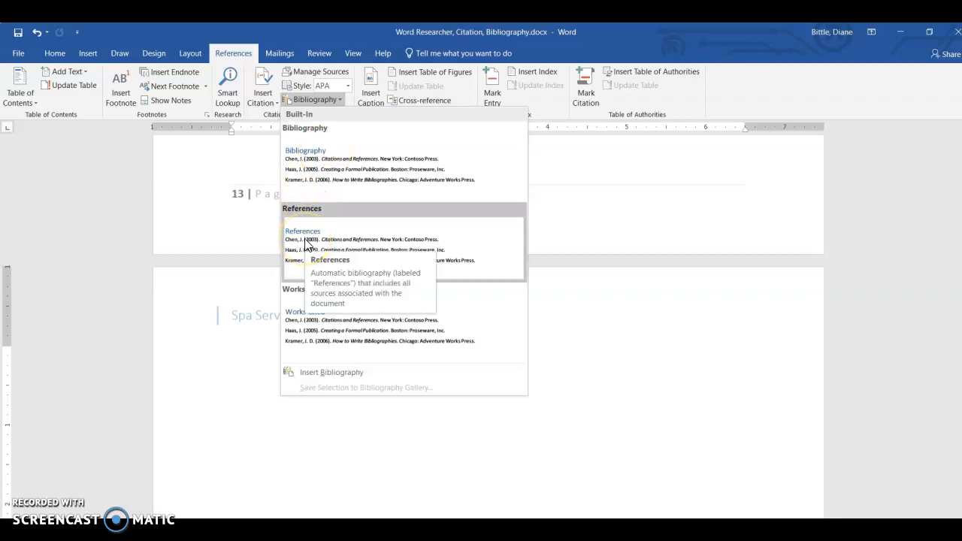
{"action": "left_click", "coordinate": [306, 328]}
{"action": "left_click", "coordinate": [790, 386]}
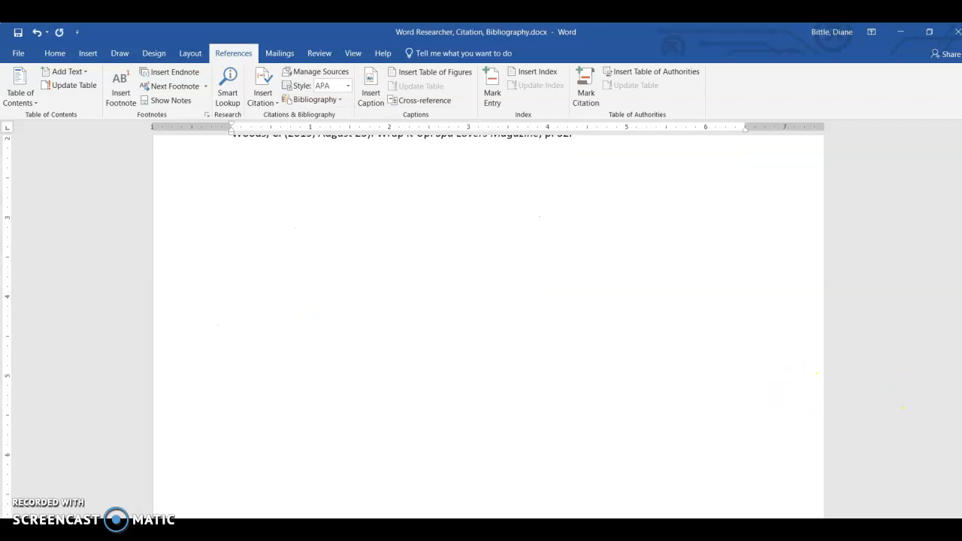
{"action": "scroll", "coordinate": [481, 300], "scroll_direction": "up", "scroll_amount": 5}
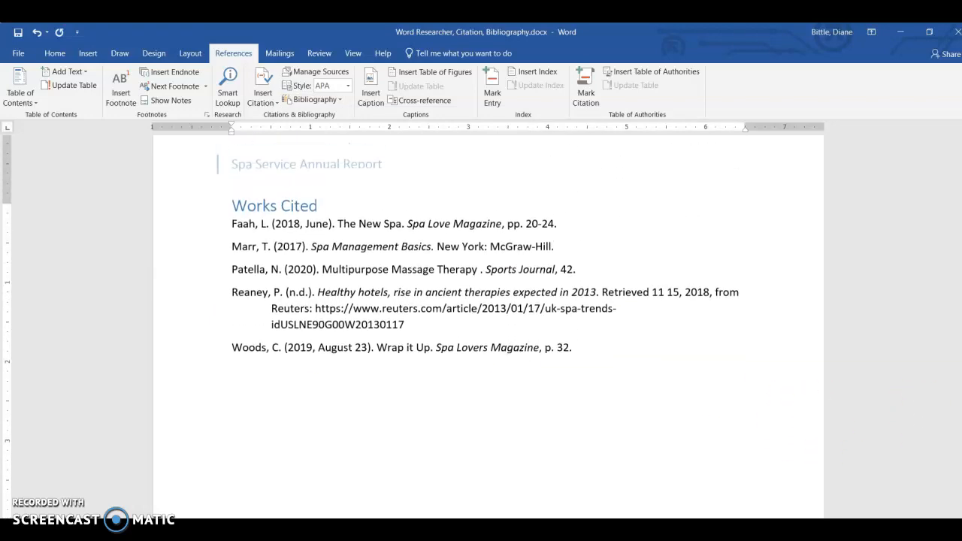
{"action": "scroll", "coordinate": [481, 301], "scroll_direction": "up", "scroll_amount": 1}
{"action": "left_click", "coordinate": [725, 264]}
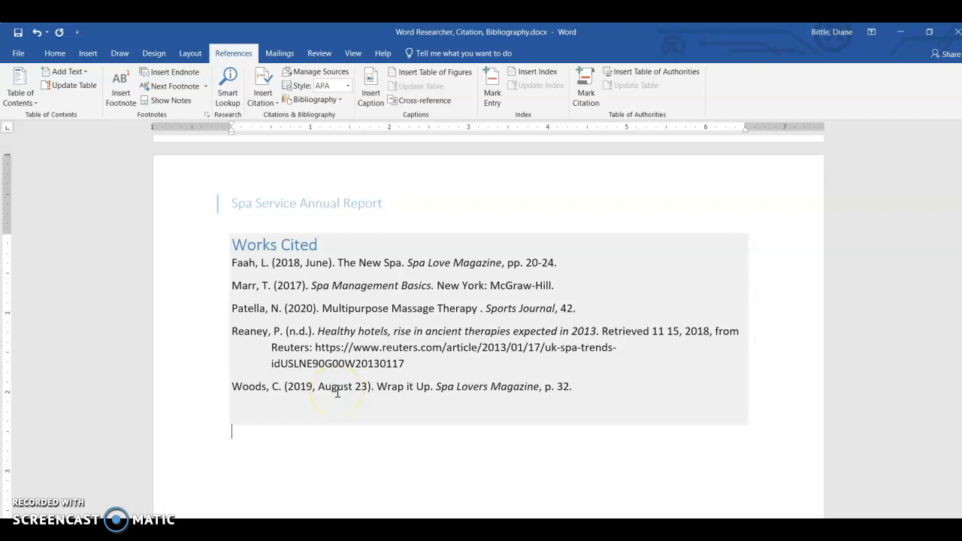
{"action": "left_click", "coordinate": [301, 373]}
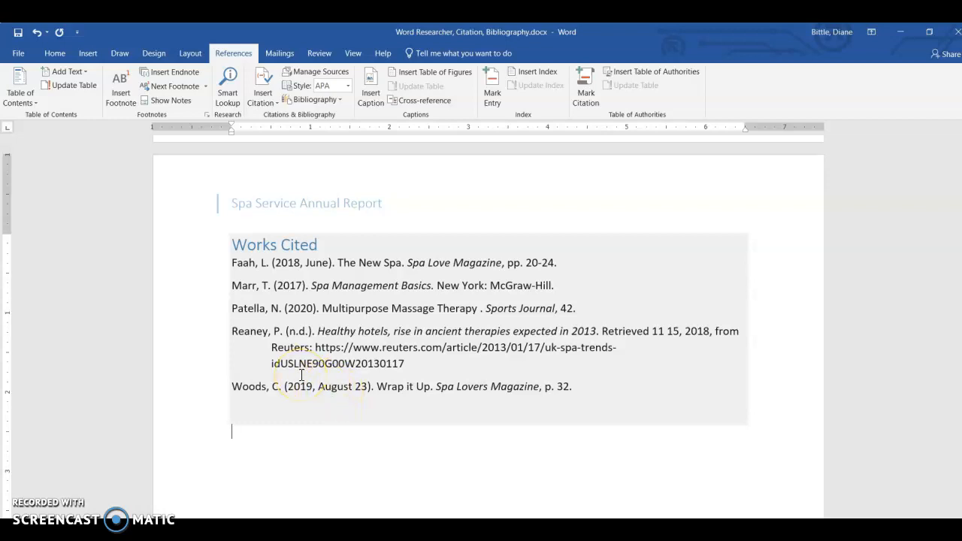